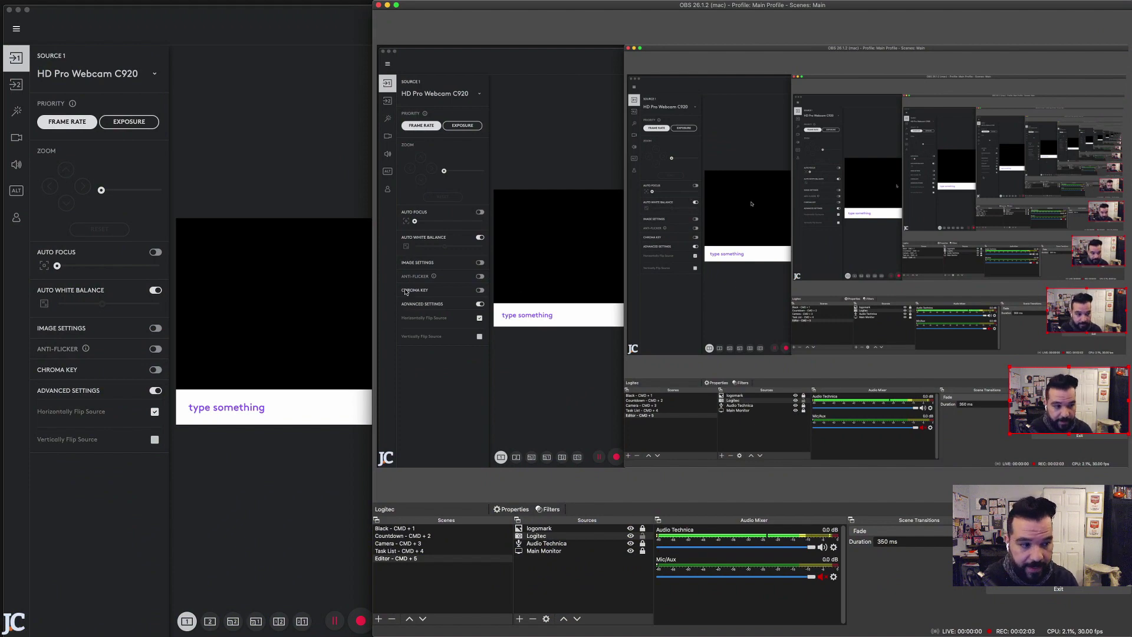
- Open the Logitec source's properties and review the C920 settings: 1920x1080, 30 FPS, MJPEG
{"action": "left_click", "coordinate": [537, 536]}
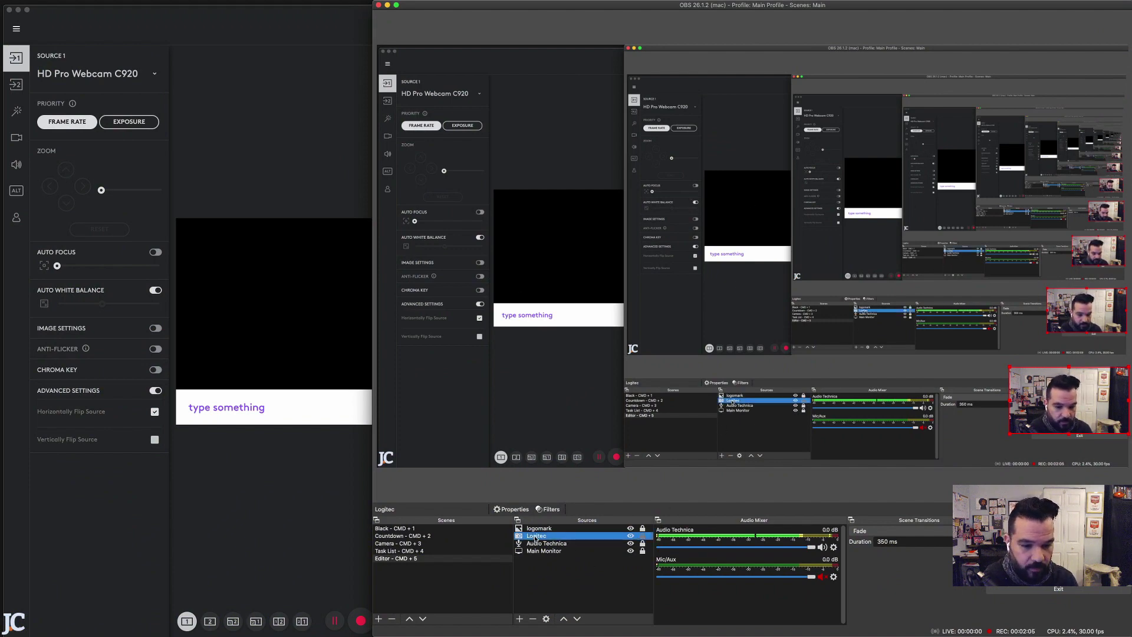
{"action": "double_click", "coordinate": [531, 539]}
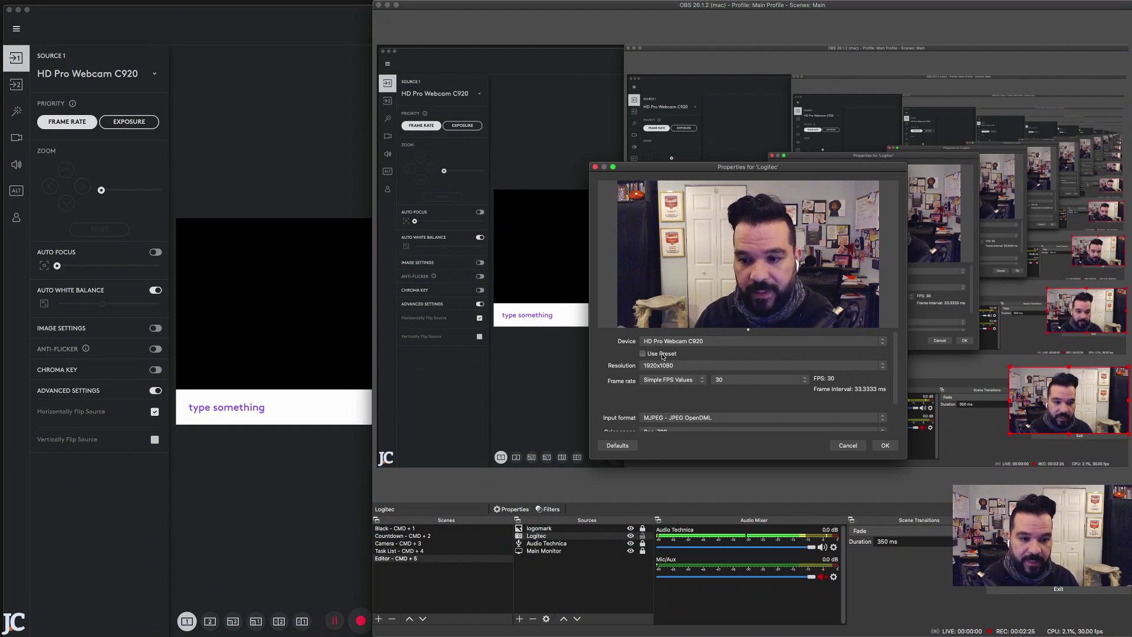
{"action": "scroll", "coordinate": [701, 404], "scroll_direction": "down", "scroll_amount": 2}
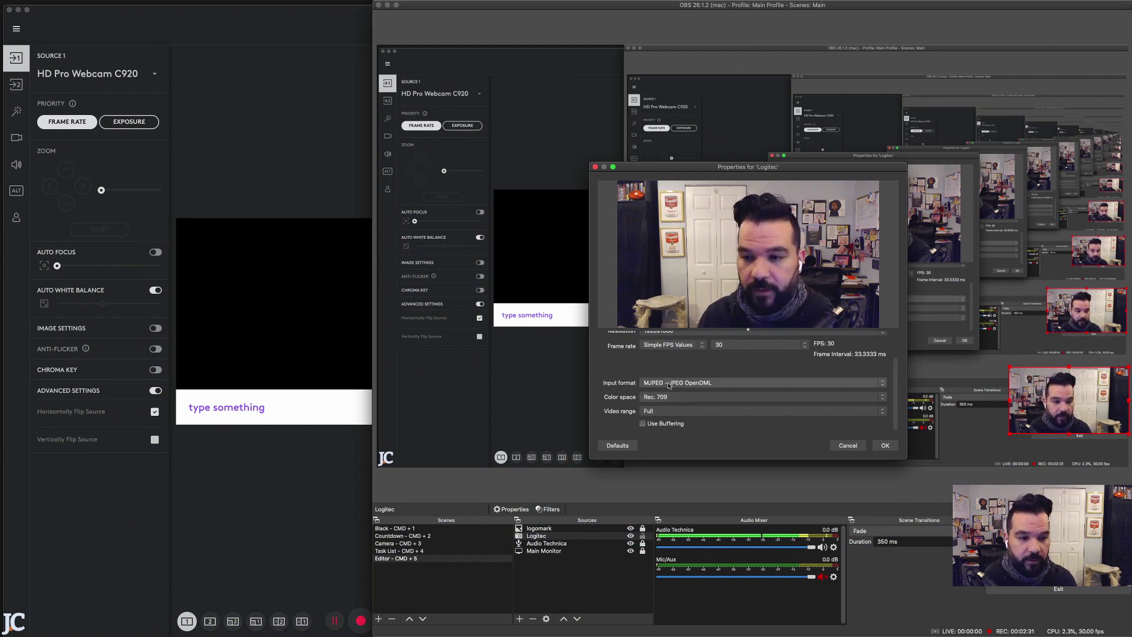
{"action": "scroll", "coordinate": [685, 382], "scroll_direction": "up", "scroll_amount": 2}
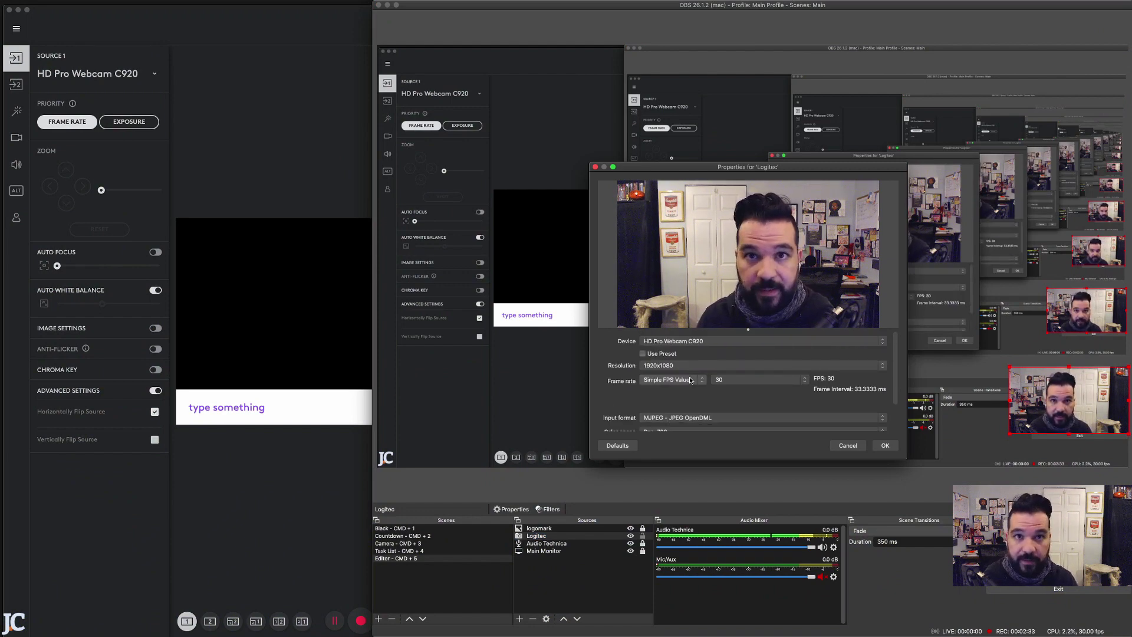
{"action": "scroll", "coordinate": [721, 386], "scroll_direction": "down", "scroll_amount": 2}
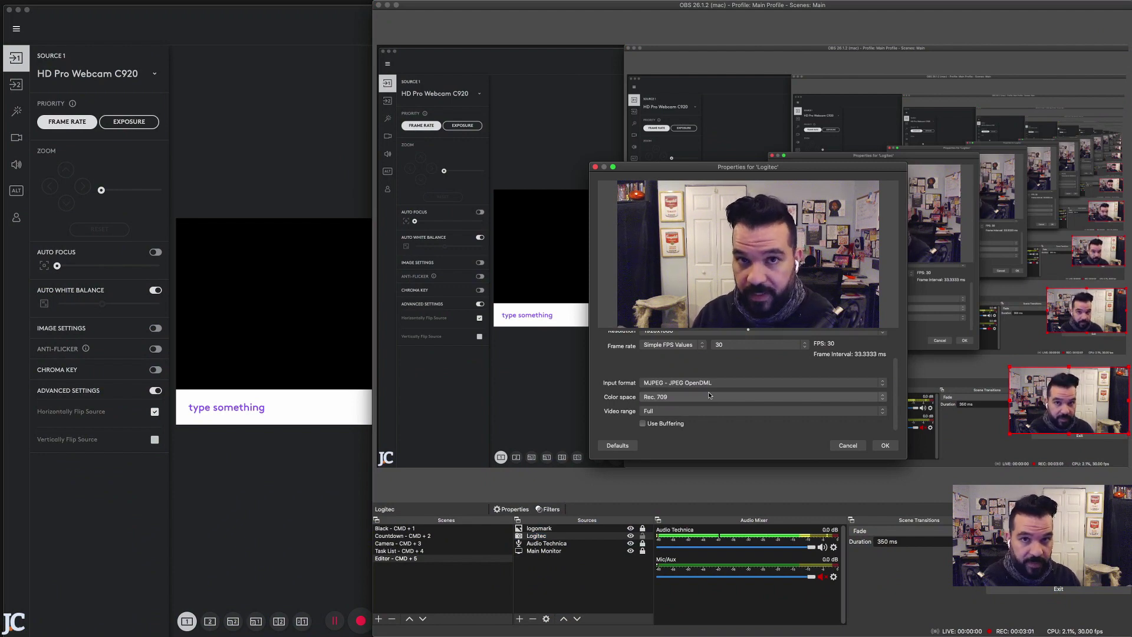
{"action": "scroll", "coordinate": [702, 383], "scroll_direction": "up", "scroll_amount": 2}
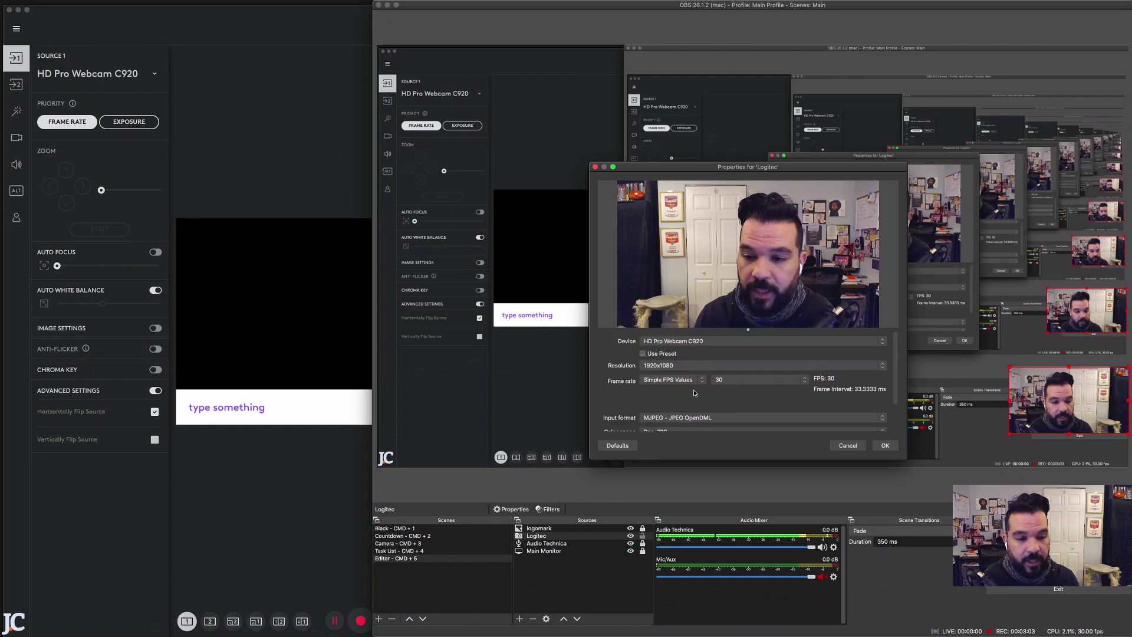
{"action": "left_click", "coordinate": [694, 357]}
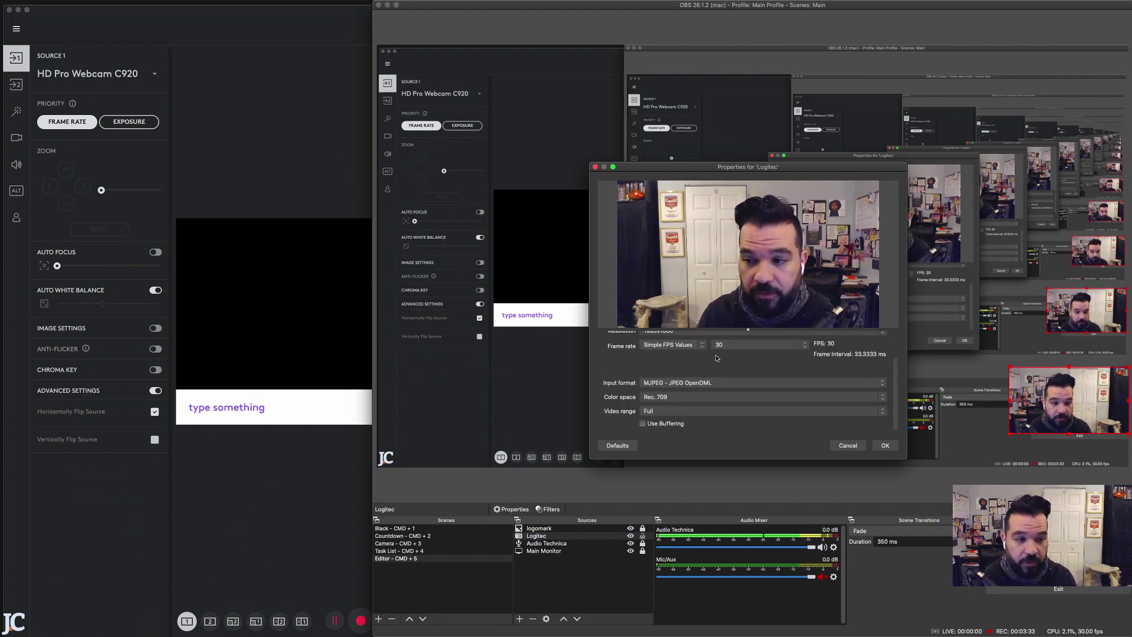
{"action": "left_click", "coordinate": [716, 355]}
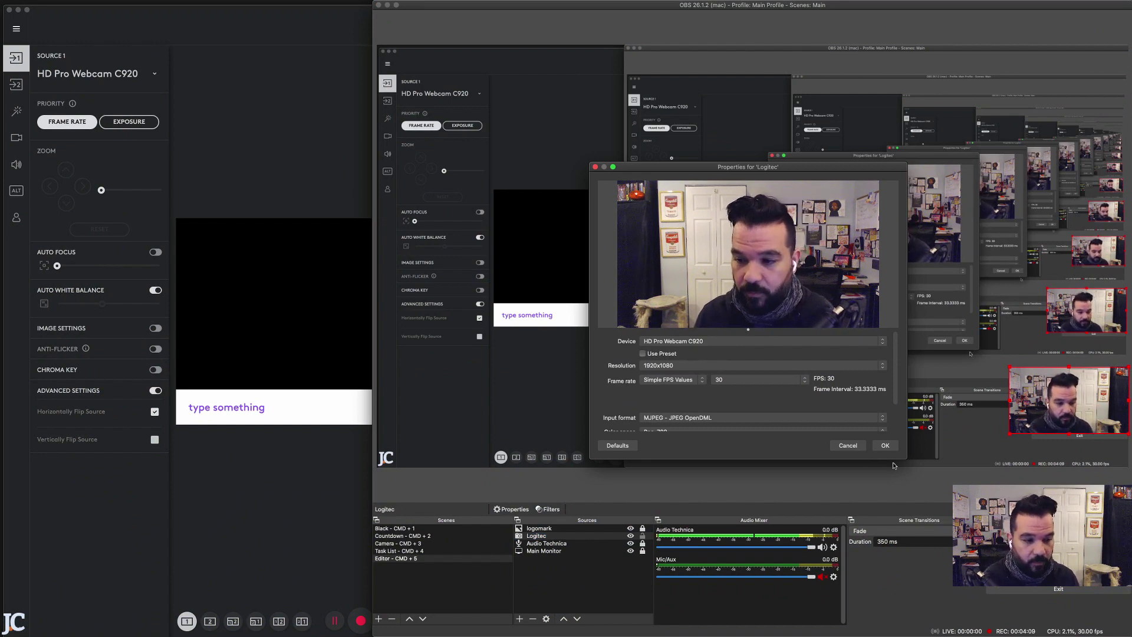
{"action": "left_click", "coordinate": [886, 445]}
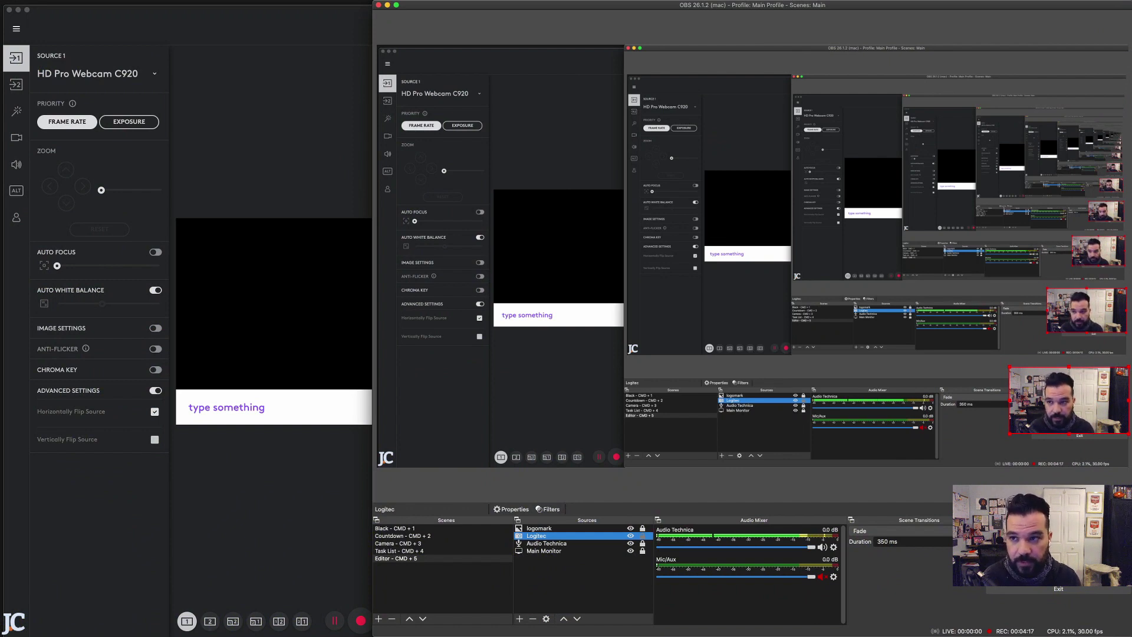
- Bring the Logitech Support browser window forward, move it to the top and widen it
{"action": "key", "text": "super+Tab"}
{"action": "left_click_drag", "start_coordinate": [343, 71], "coordinate": [639, 7]}
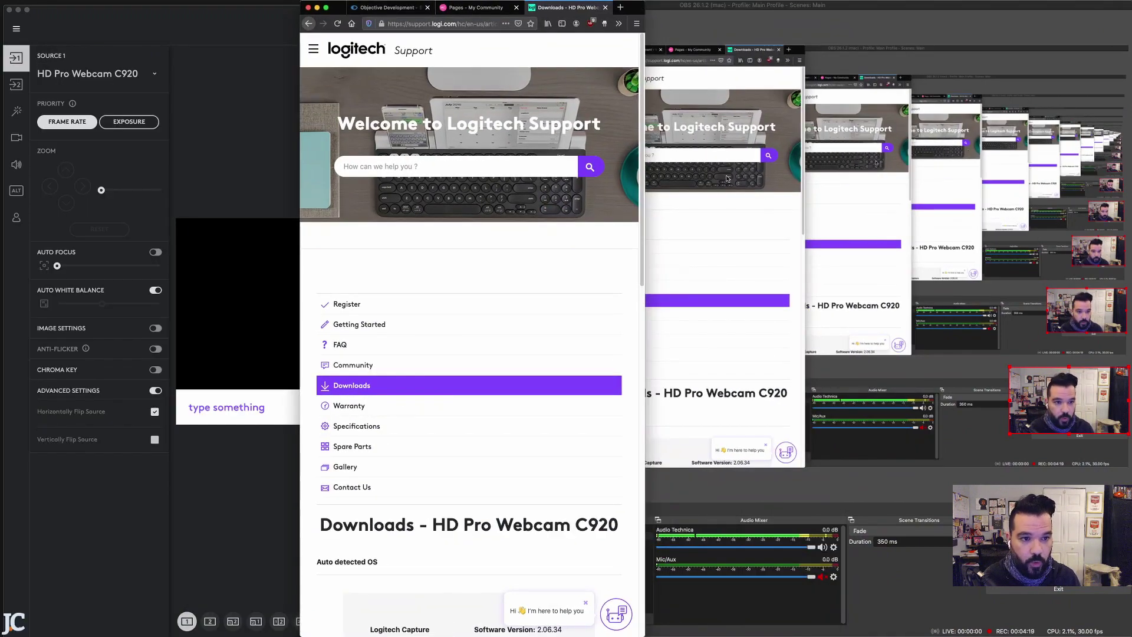
{"action": "left_click_drag", "start_coordinate": [647, 186], "coordinate": [1130, 159]}
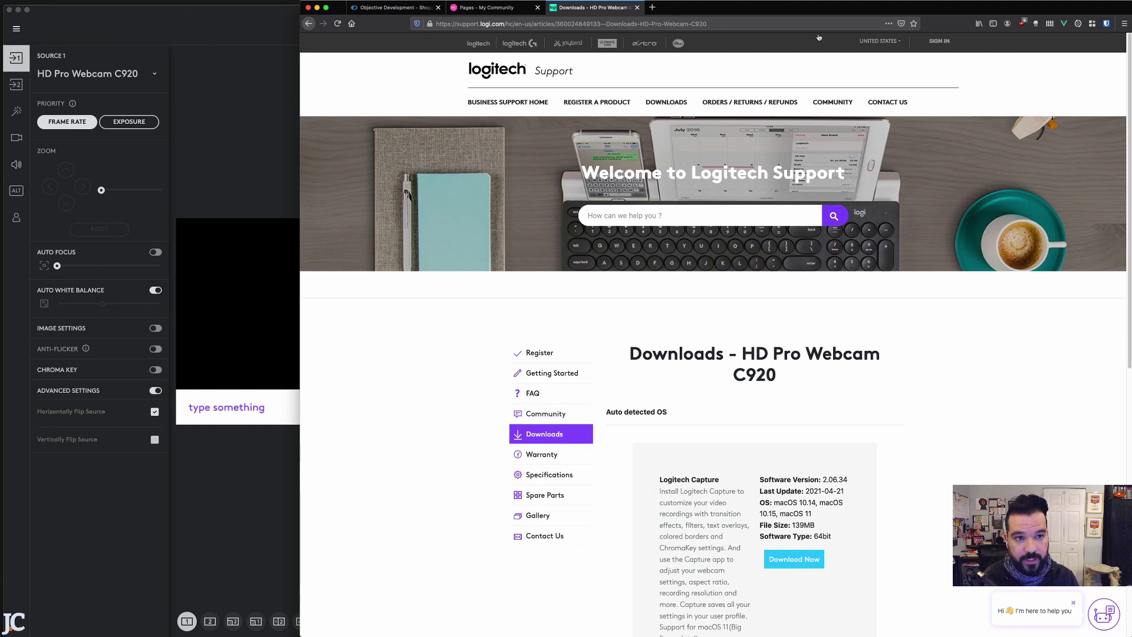
- Scroll down the C920 downloads page and select the Logitech Capture product name
{"action": "scroll", "coordinate": [811, 243], "scroll_direction": "down", "scroll_amount": 1}
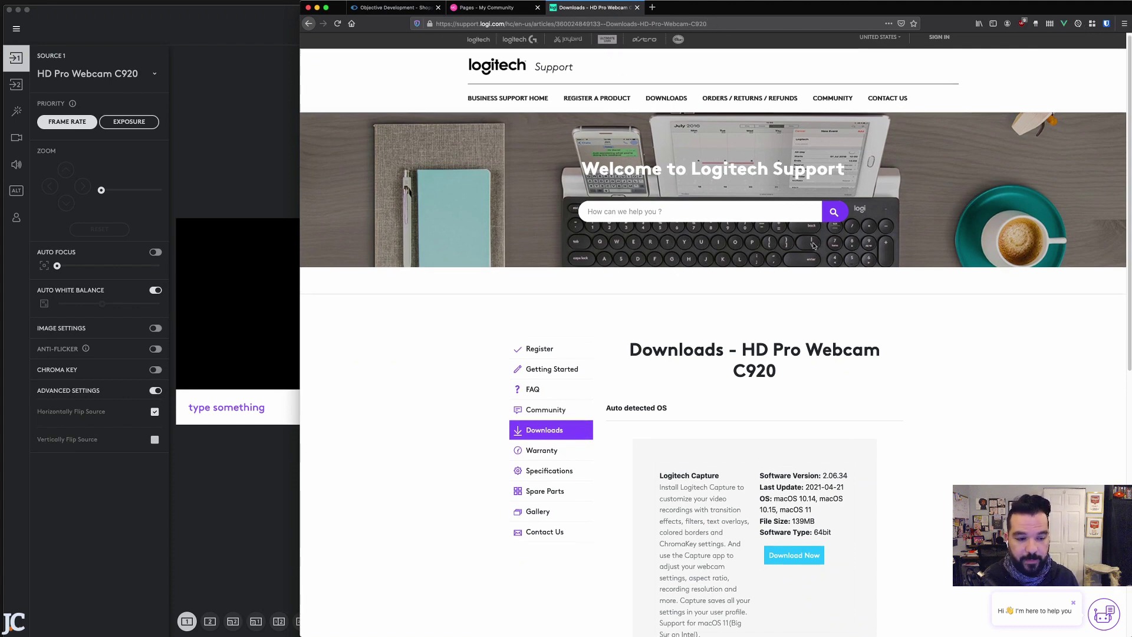
{"action": "scroll", "coordinate": [812, 245], "scroll_direction": "down", "scroll_amount": 5}
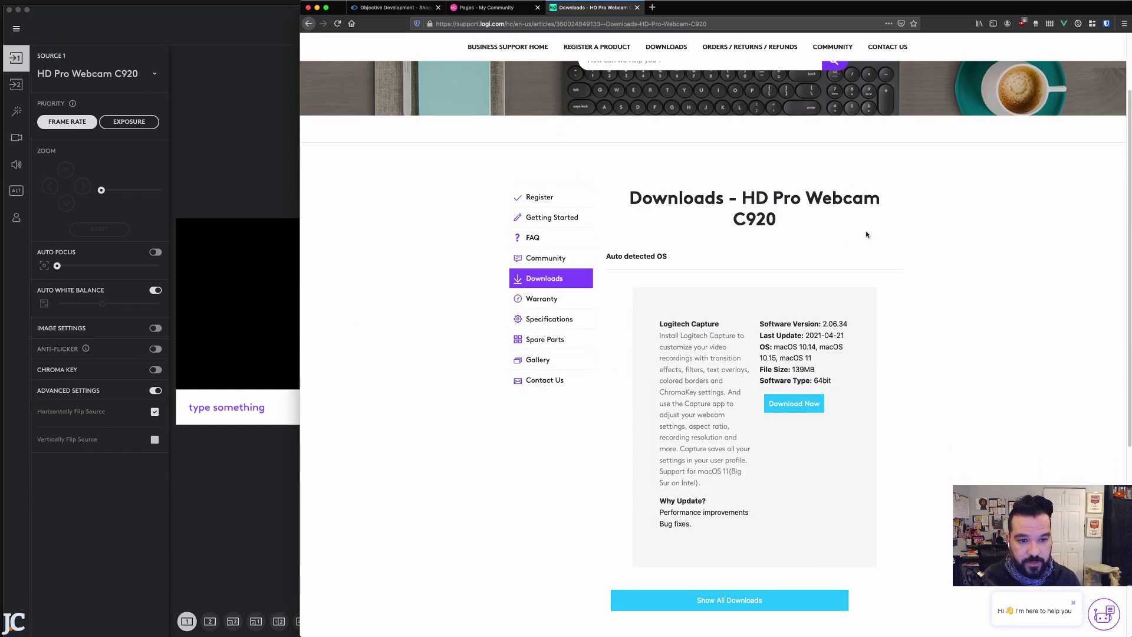
{"action": "scroll", "coordinate": [854, 242], "scroll_direction": "down", "scroll_amount": 1}
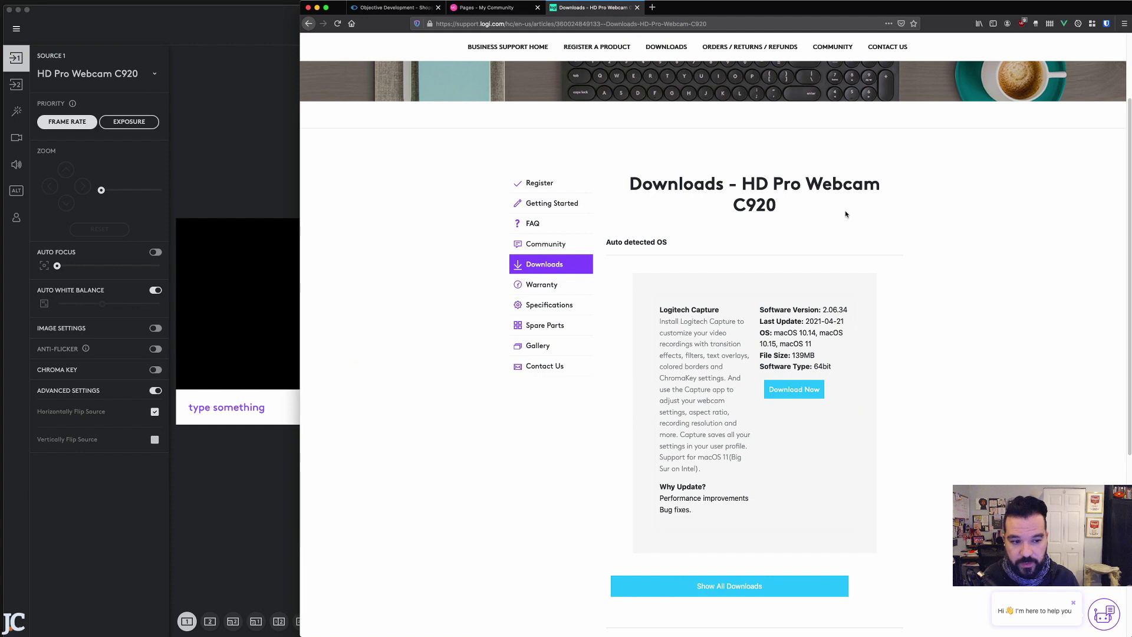
{"action": "scroll", "coordinate": [801, 149], "scroll_direction": "down", "scroll_amount": 1}
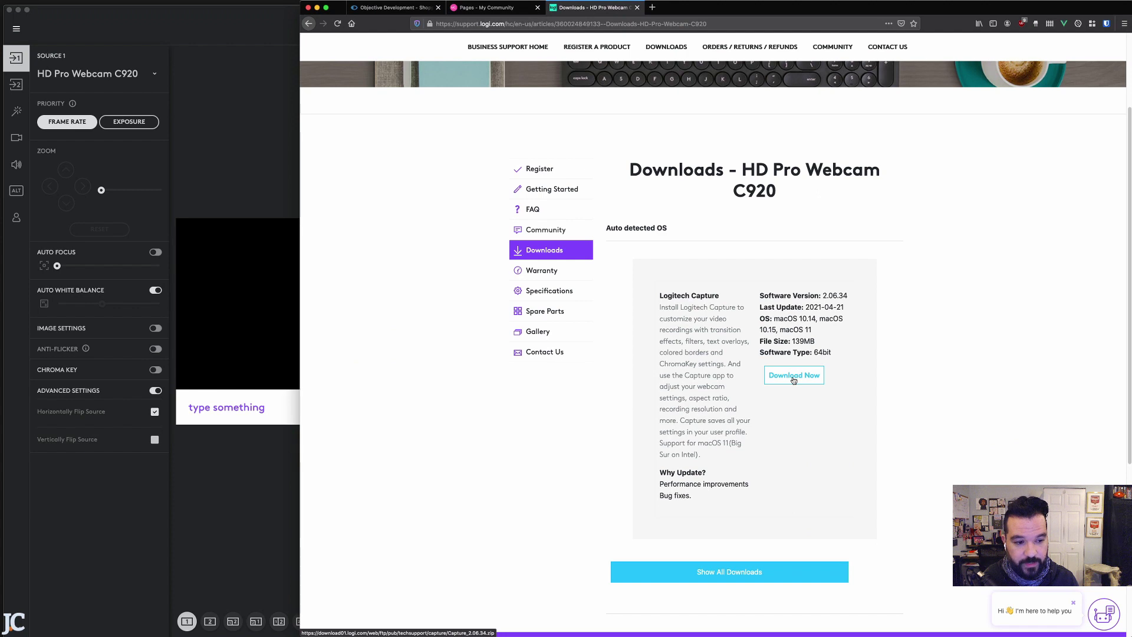
{"action": "left_click_drag", "start_coordinate": [659, 296], "coordinate": [731, 297]}
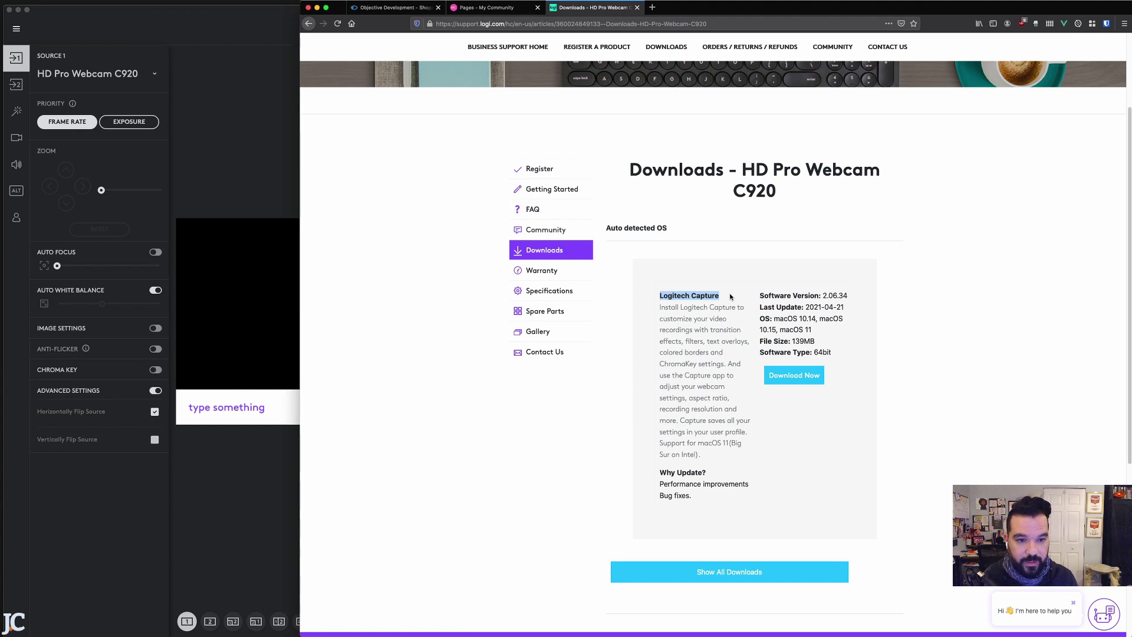
- Look over the Windows OS choices, then filter the Mac downloads to macOS 11.0
{"action": "scroll", "coordinate": [538, 331], "scroll_direction": "down", "scroll_amount": 3}
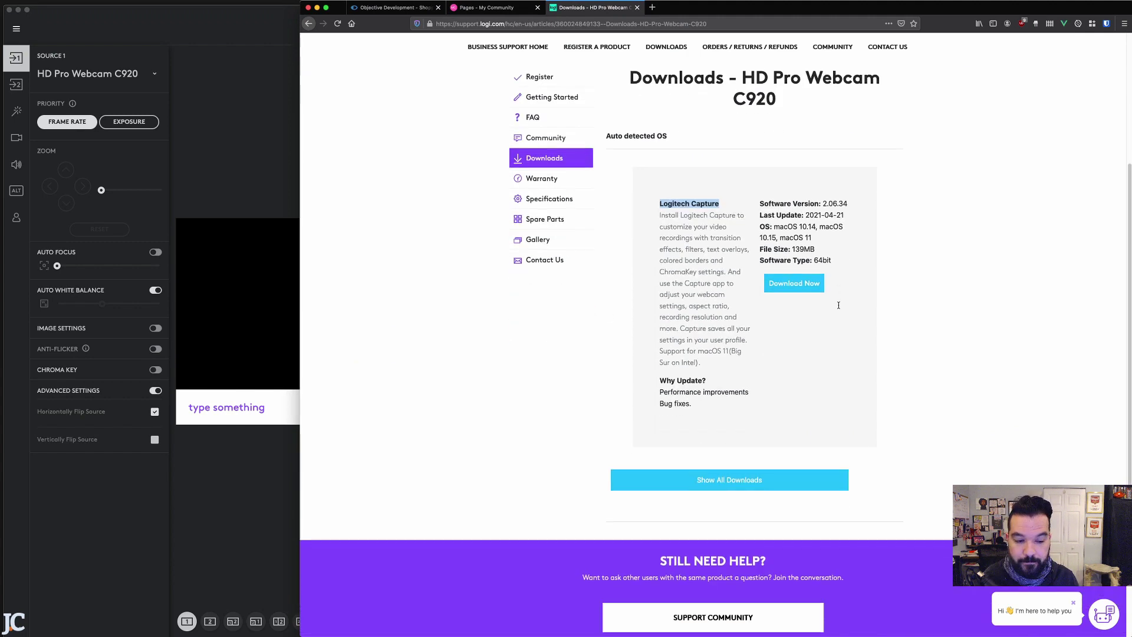
{"action": "scroll", "coordinate": [955, 311], "scroll_direction": "down", "scroll_amount": 5}
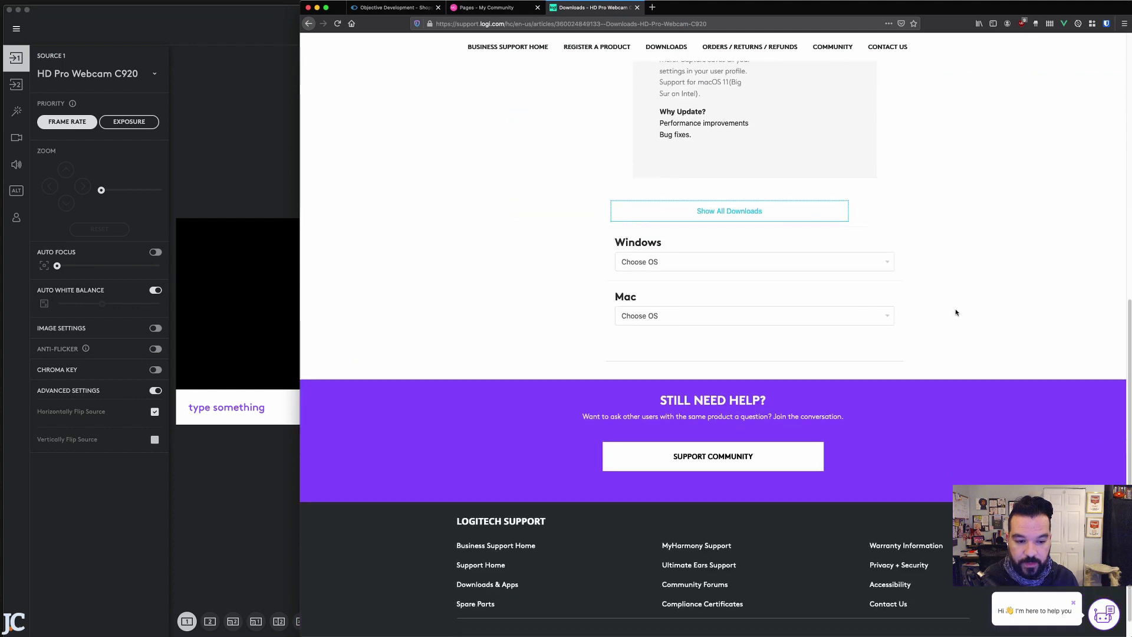
{"action": "left_click", "coordinate": [660, 263]}
{"action": "left_click", "coordinate": [988, 247]}
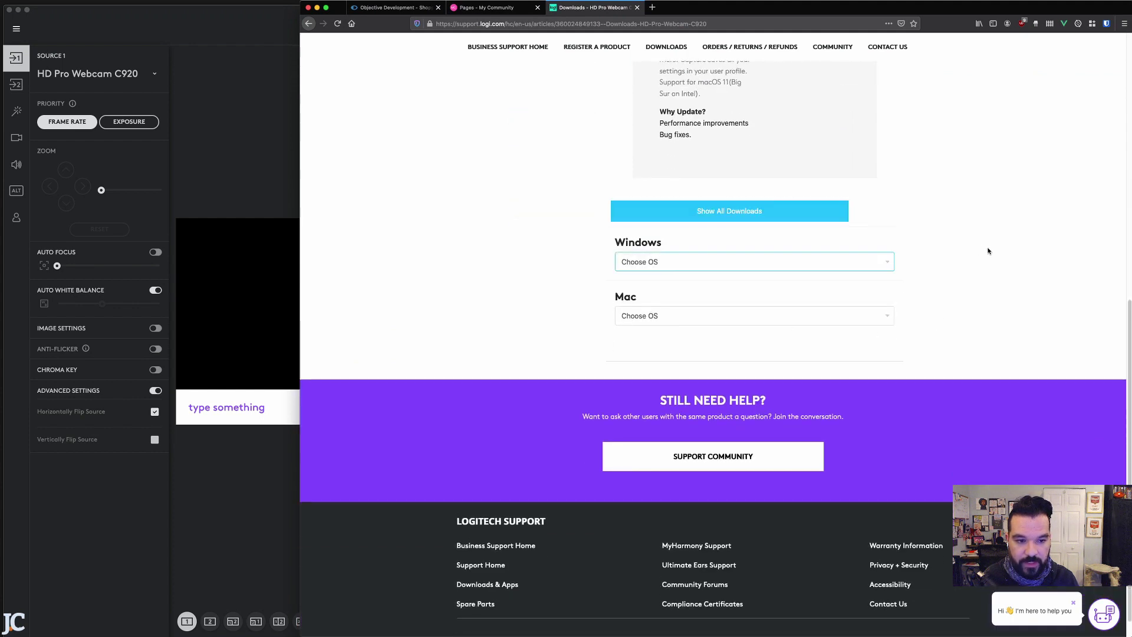
{"action": "left_click", "coordinate": [672, 319]}
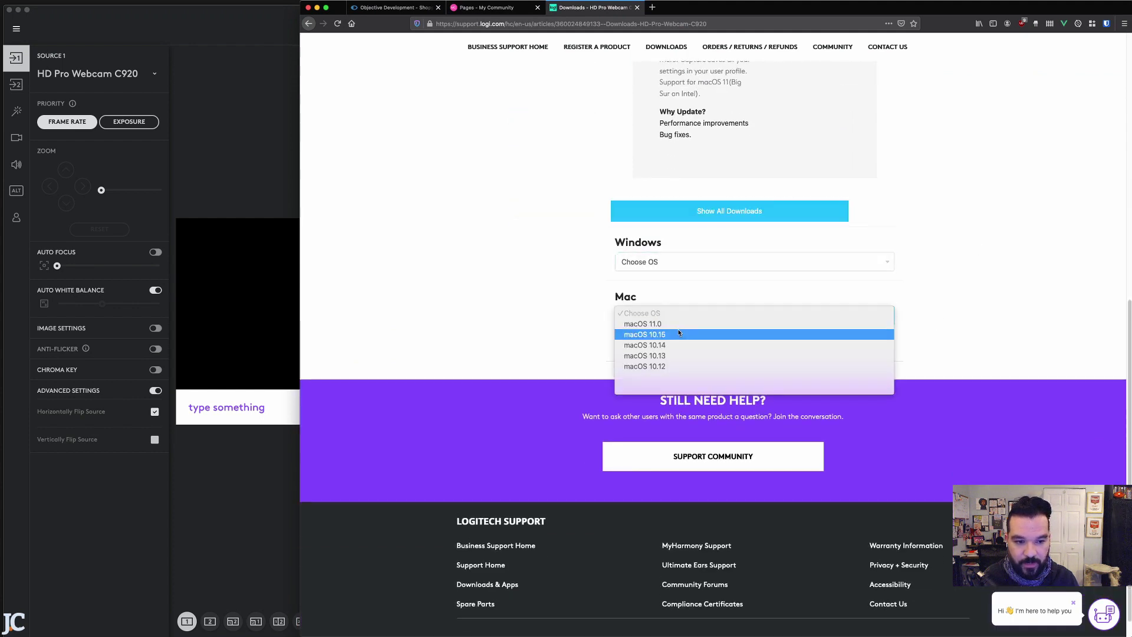
{"action": "left_click", "coordinate": [677, 322]}
- Switch the Mac downloads to macOS 10.15, browse the Logitech Capture entries, and bring Capture forward
{"action": "scroll", "coordinate": [519, 329], "scroll_direction": "down", "scroll_amount": 3}
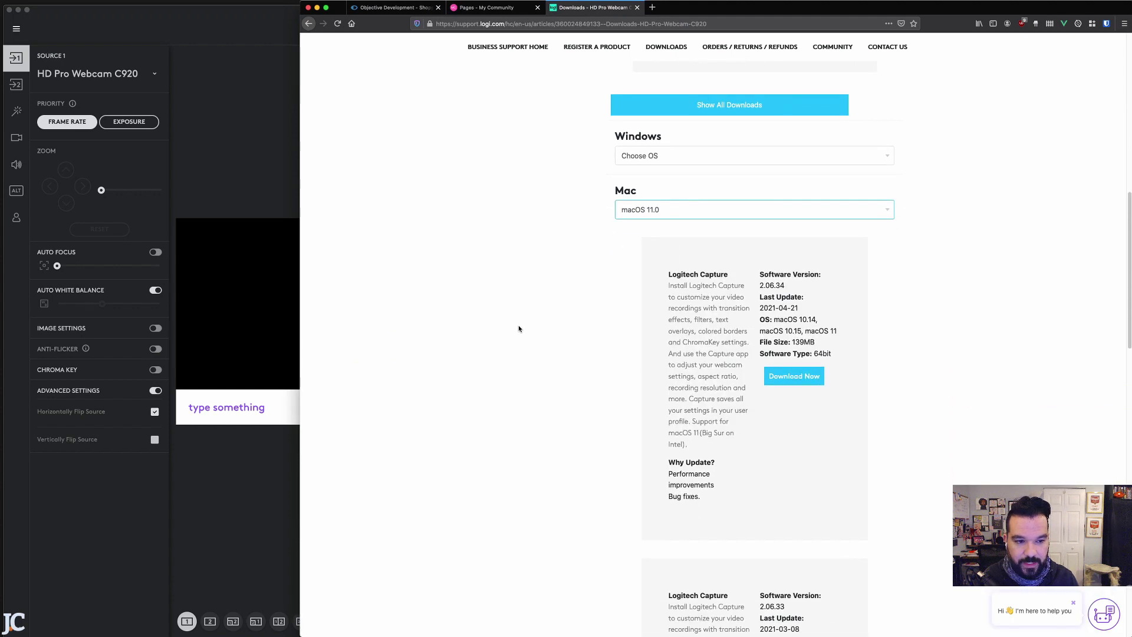
{"action": "left_click", "coordinate": [704, 208]}
{"action": "left_click", "coordinate": [692, 217]}
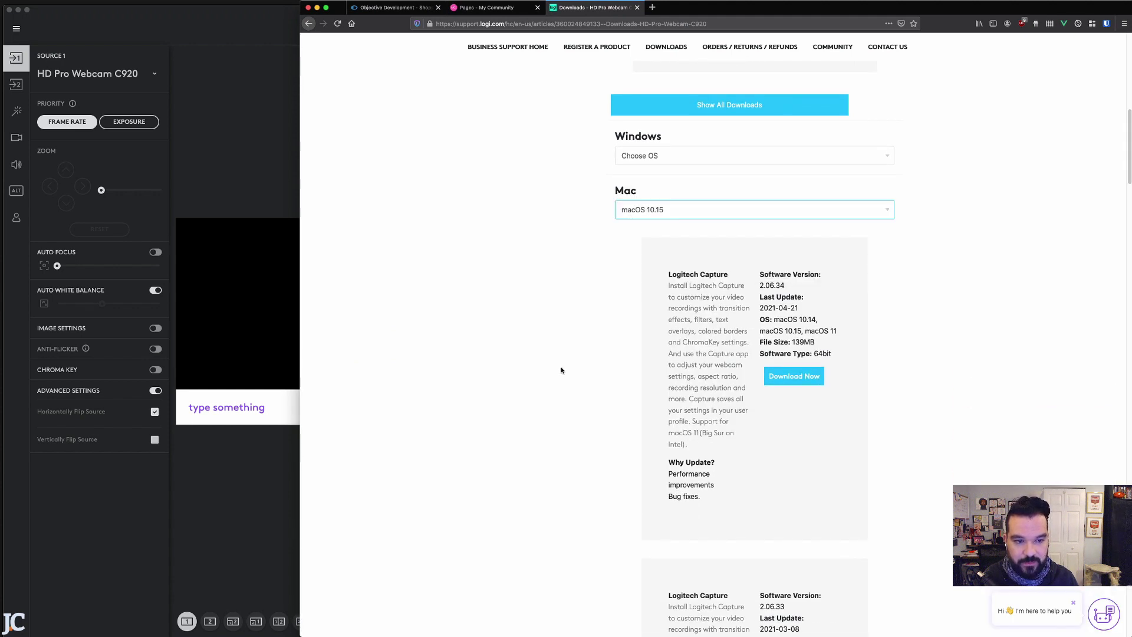
{"action": "scroll", "coordinate": [590, 378], "scroll_direction": "down", "scroll_amount": 3}
{"action": "scroll", "coordinate": [870, 310], "scroll_direction": "down", "scroll_amount": 15}
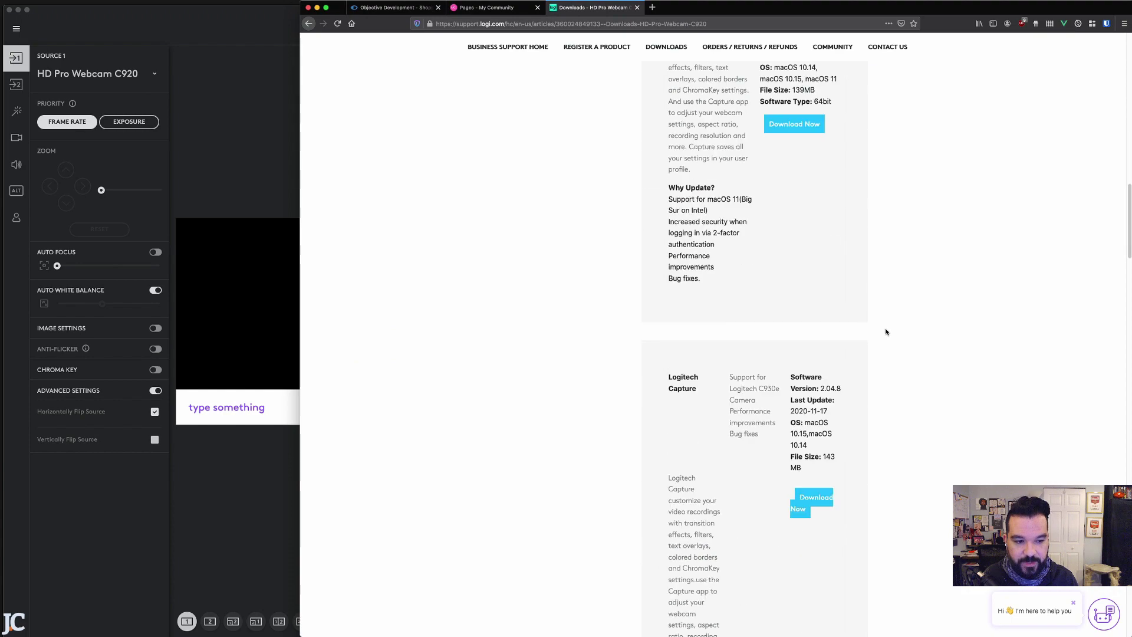
{"action": "scroll", "coordinate": [895, 343], "scroll_direction": "up", "scroll_amount": 20}
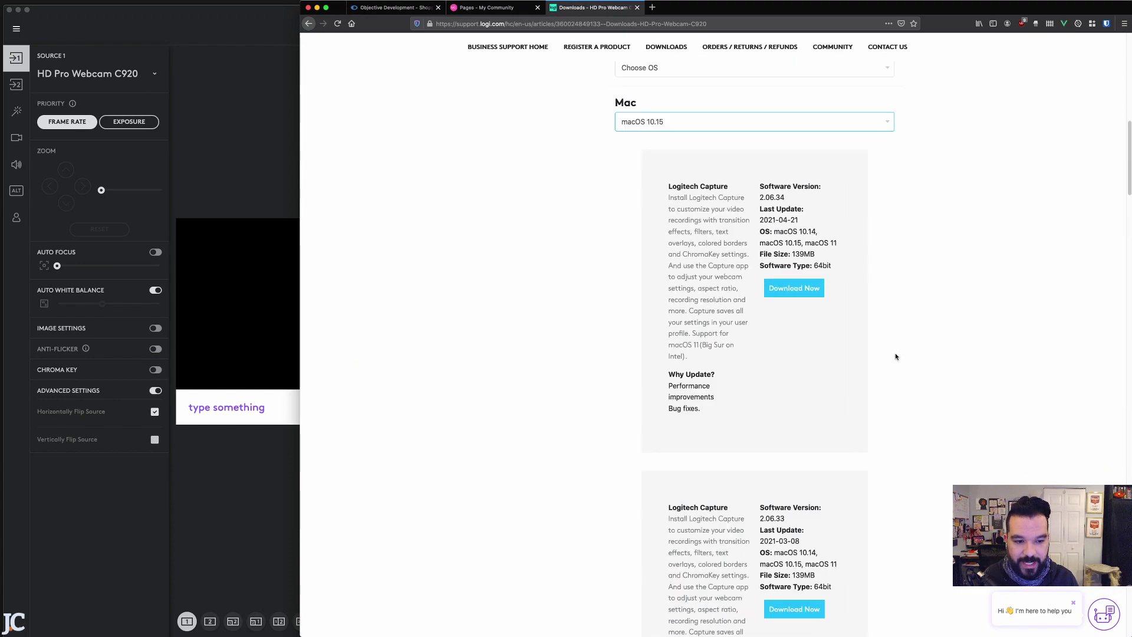
{"action": "scroll", "coordinate": [894, 353], "scroll_direction": "down", "scroll_amount": 3}
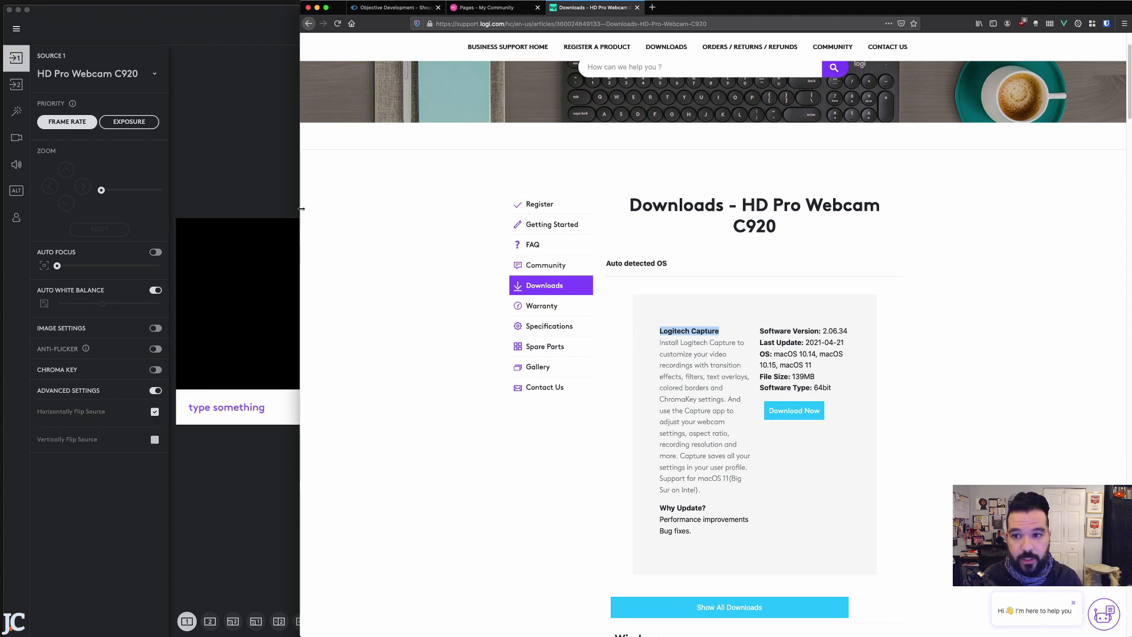
{"action": "left_click", "coordinate": [226, 108]}
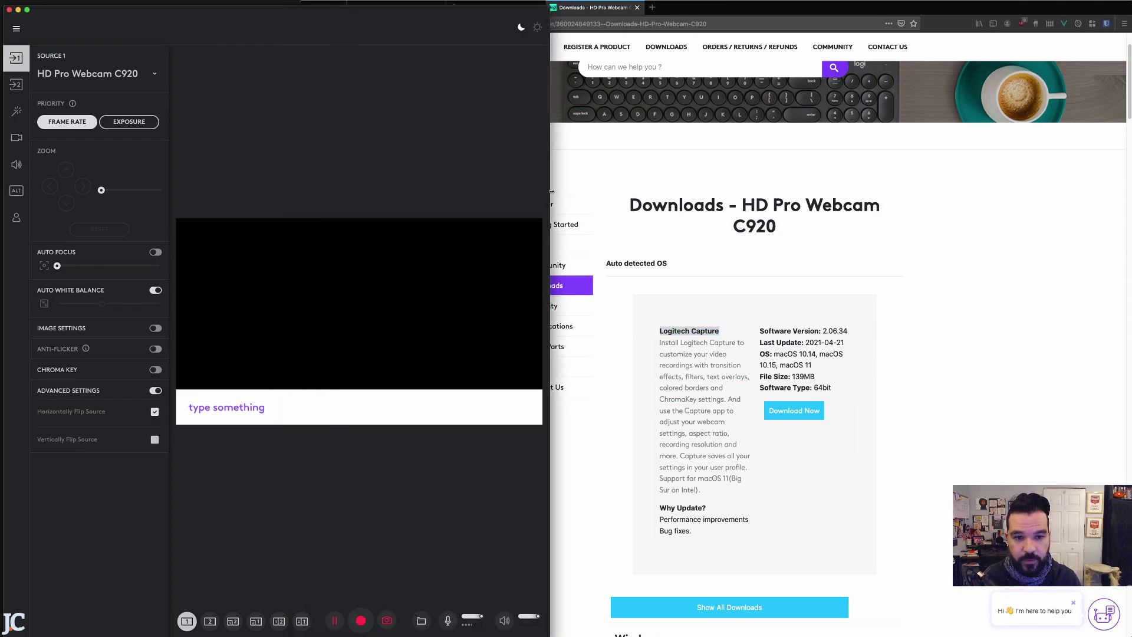
- Widen the Logitech Capture window over the browser, then refit it on the screen
{"action": "left_click_drag", "start_coordinate": [545, 250], "coordinate": [926, 173]}
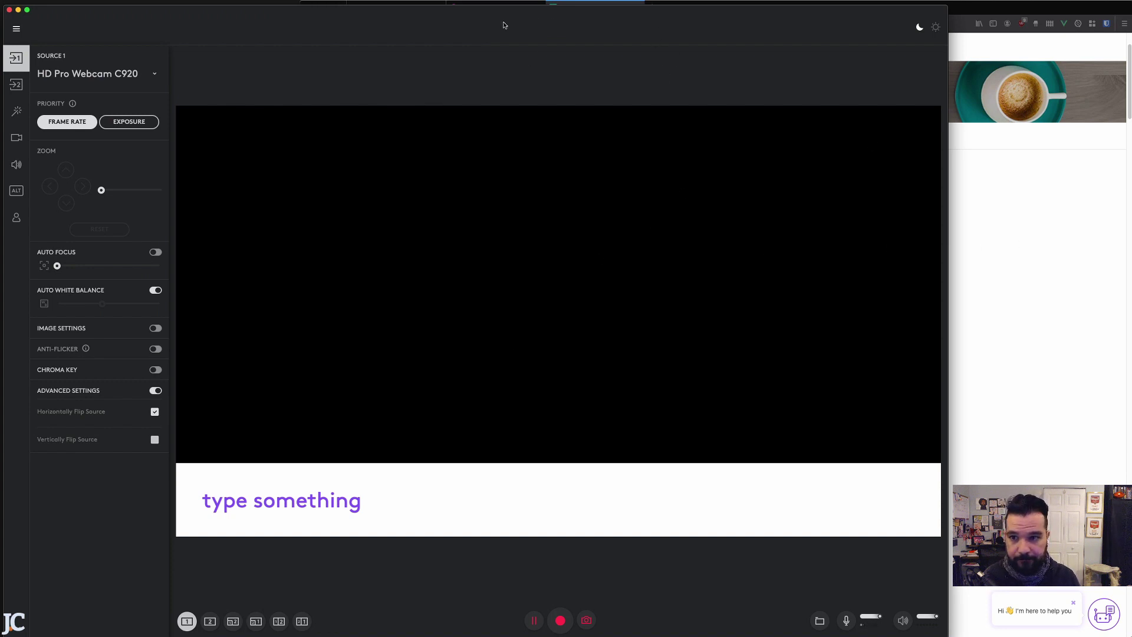
{"action": "double_click", "coordinate": [328, 30]}
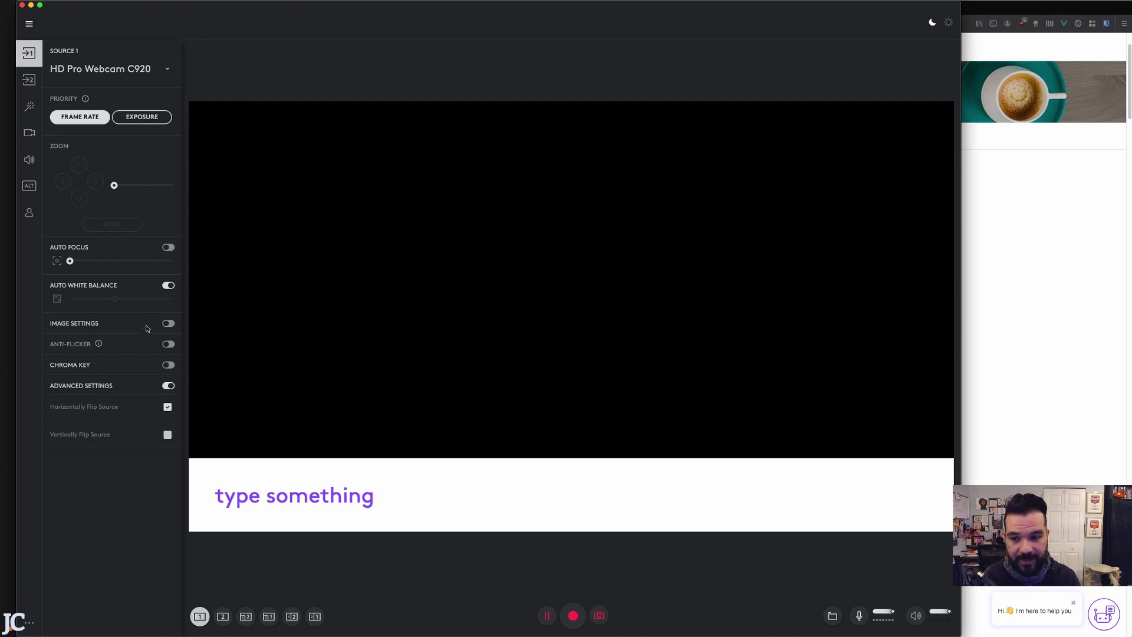
- Reset Image Settings to defaults, then switch Image Settings and Advanced Settings off
{"action": "left_click", "coordinate": [168, 324]}
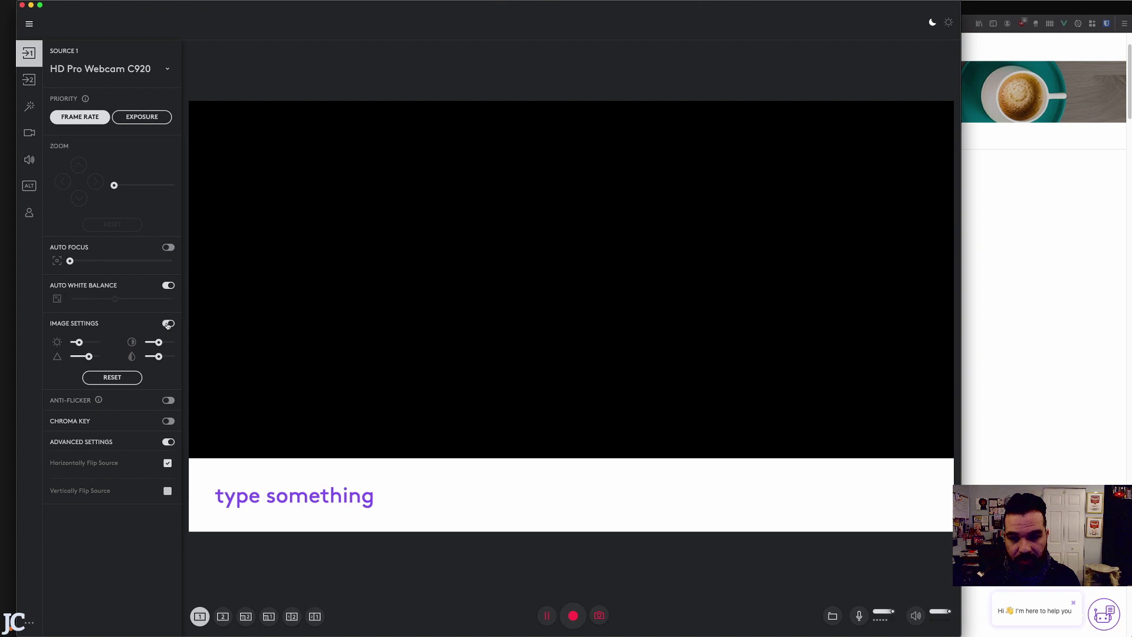
{"action": "left_click", "coordinate": [131, 379]}
{"action": "left_click", "coordinate": [135, 366]}
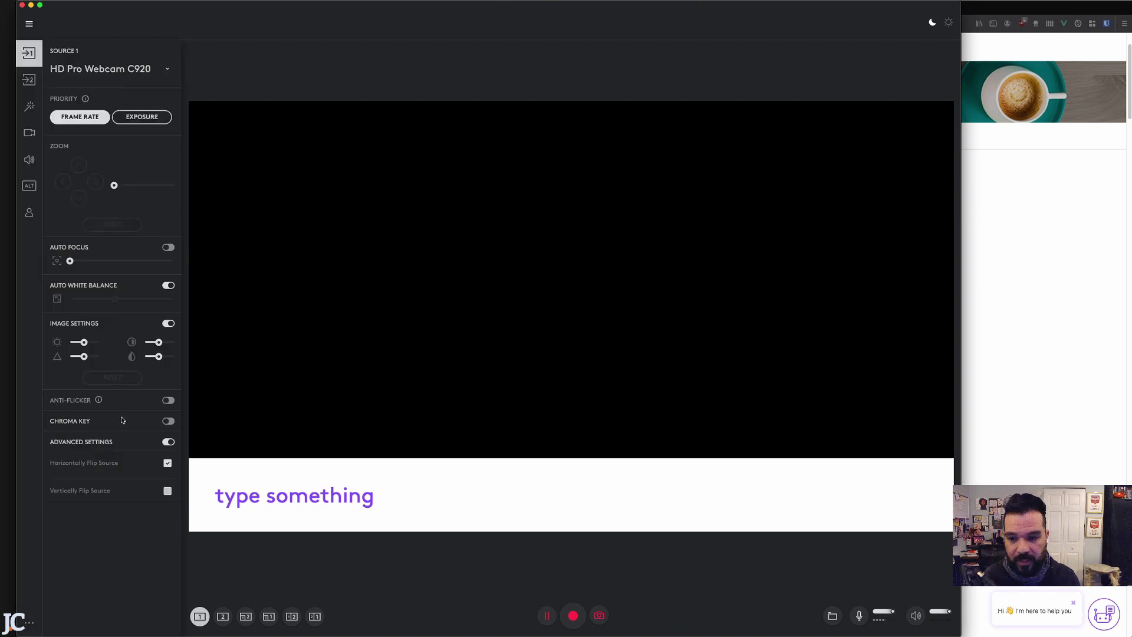
{"action": "left_click", "coordinate": [169, 323]}
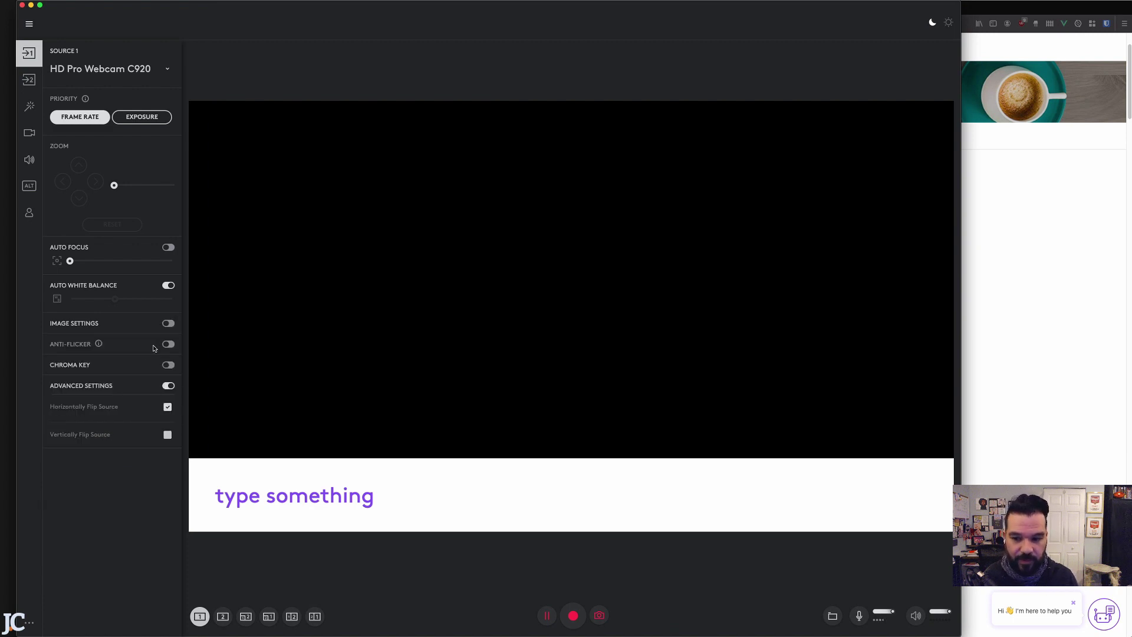
{"action": "left_click", "coordinate": [169, 386]}
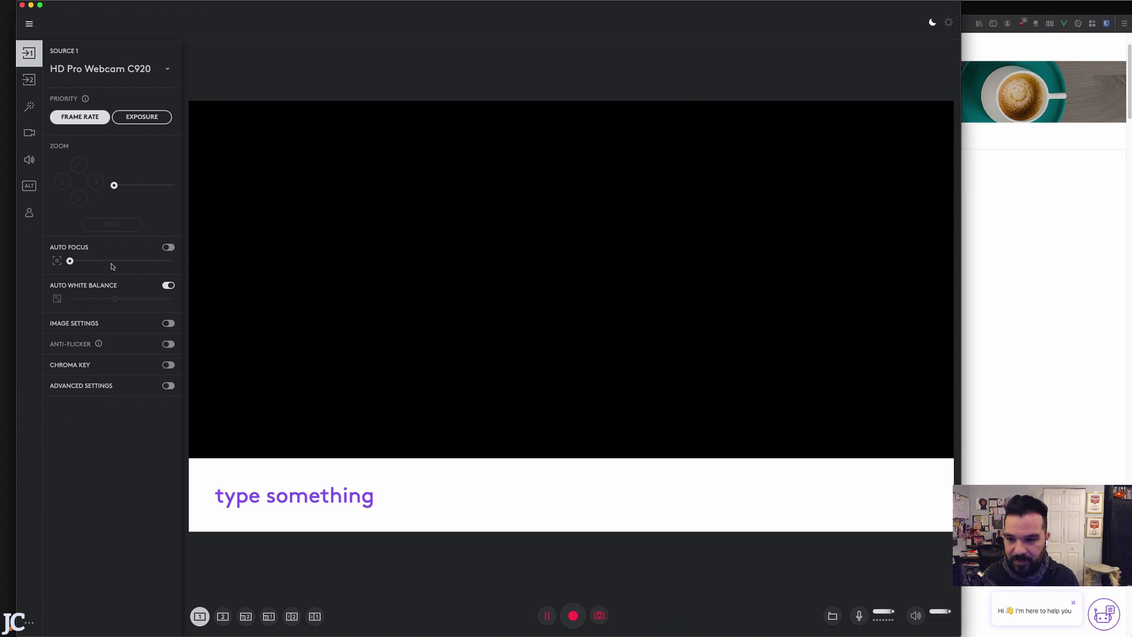